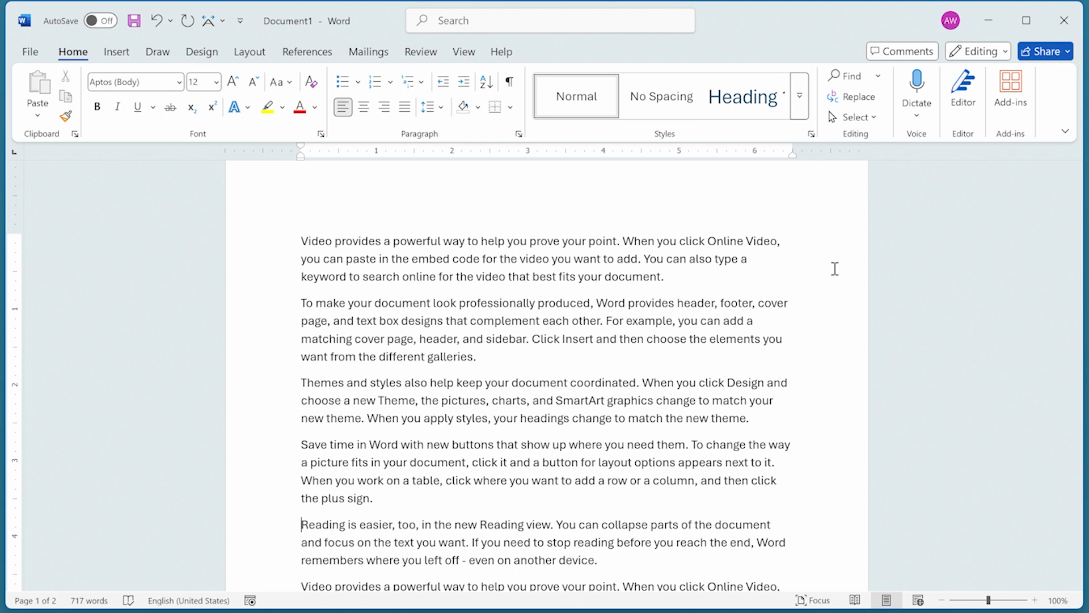
Step: Insert the word "Awkward" as its own paragraph between the first and second paragraphs, followed by an empty line
click(300, 305)
key(Return)
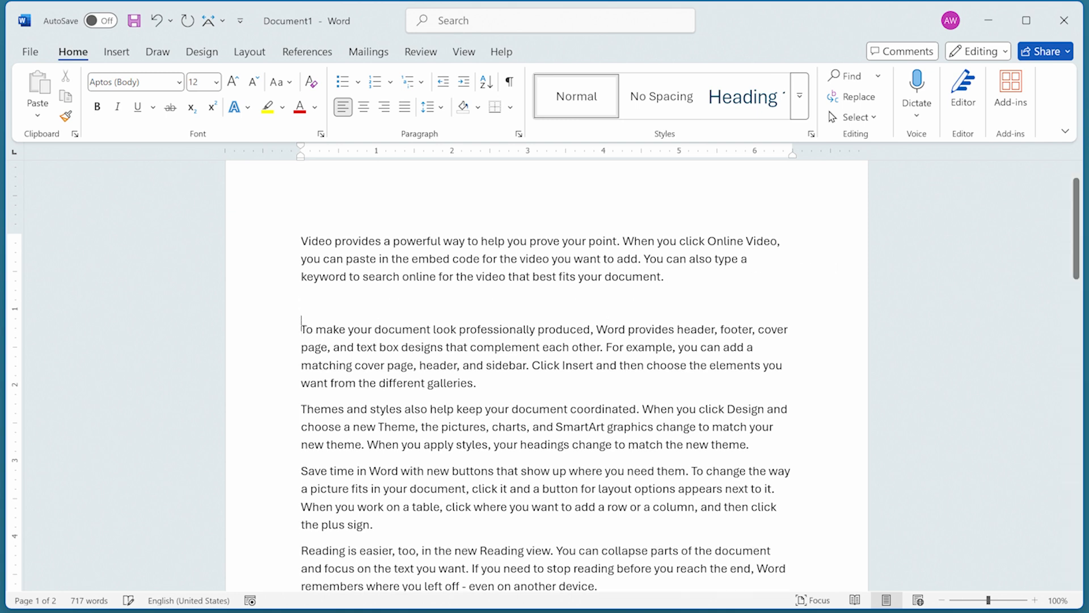
key(Up)
text(A)
text(w)
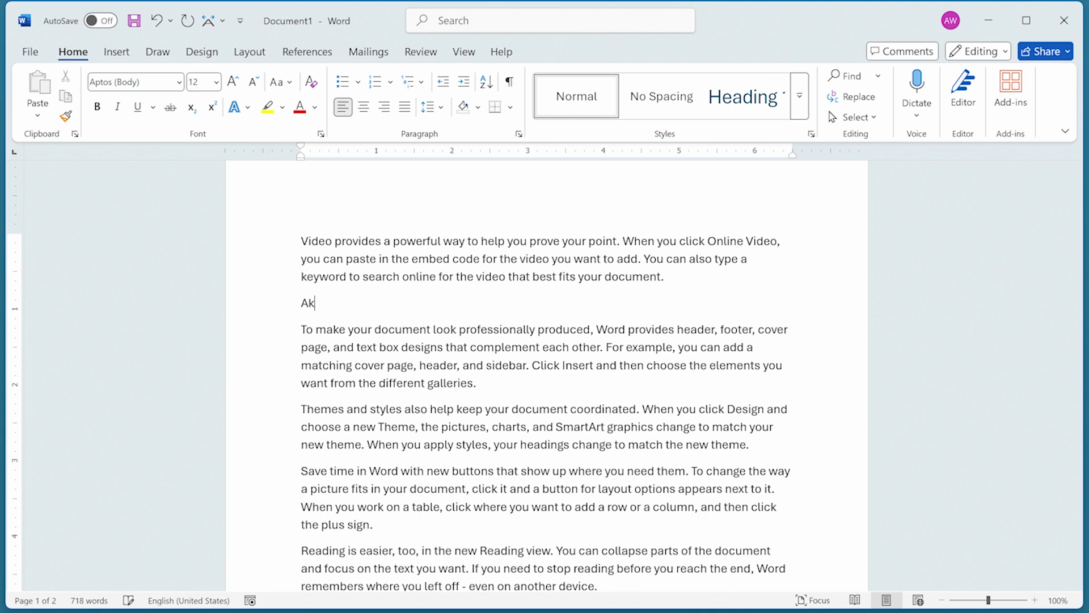
text(kward)
key(Return)
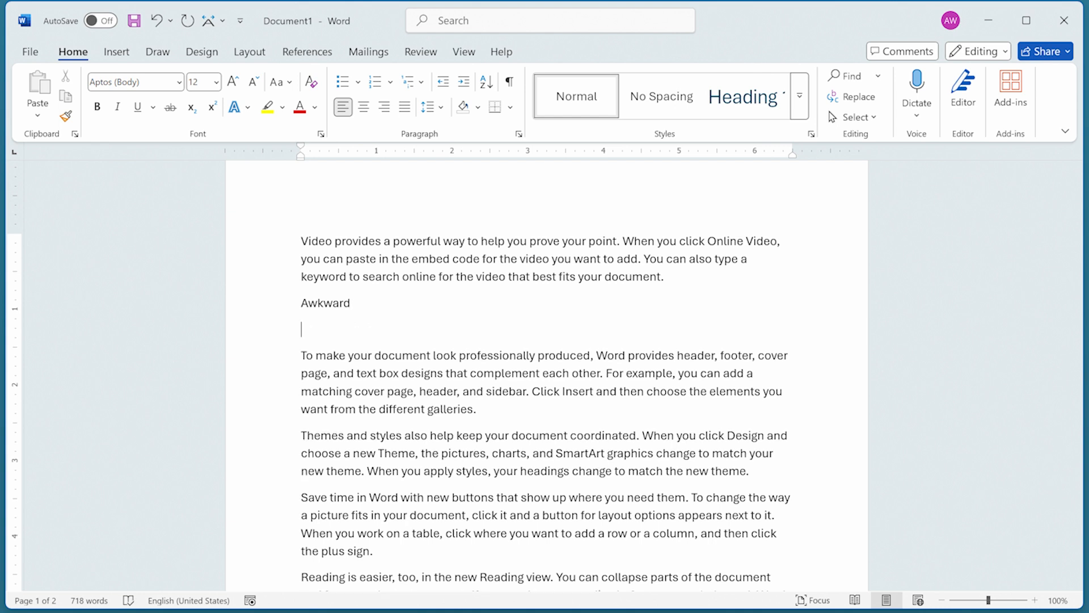
Step: Set the font size of the "Awkward" line to 22
click(286, 310)
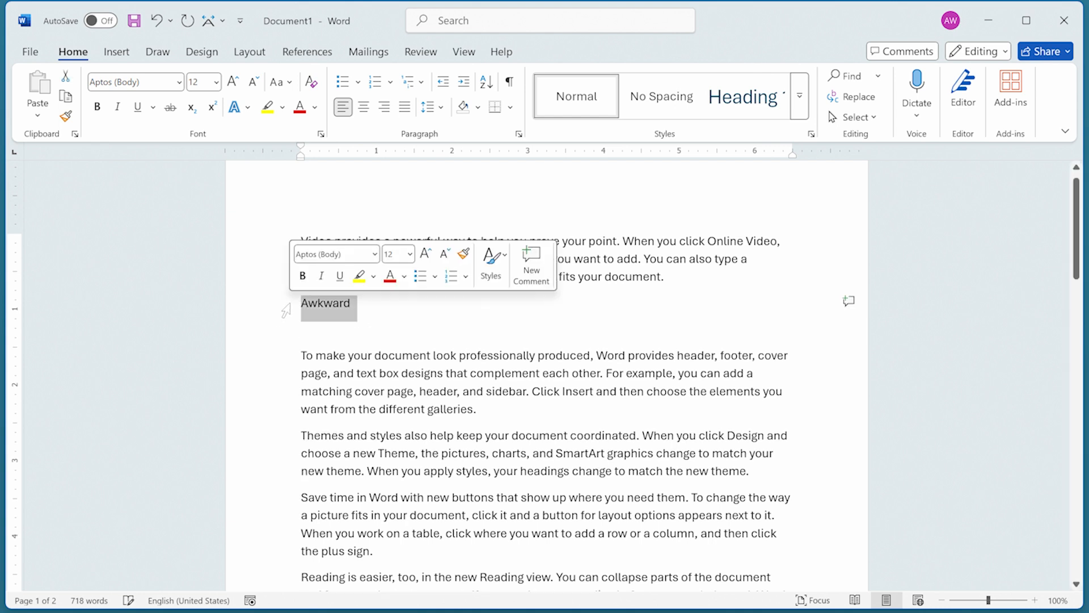
click(216, 82)
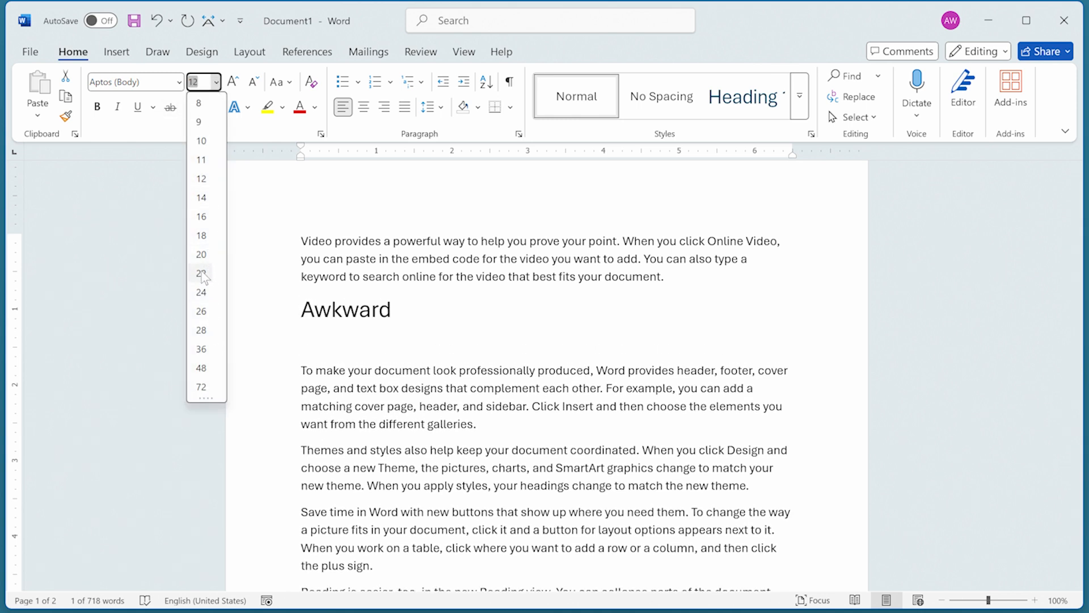
click(201, 274)
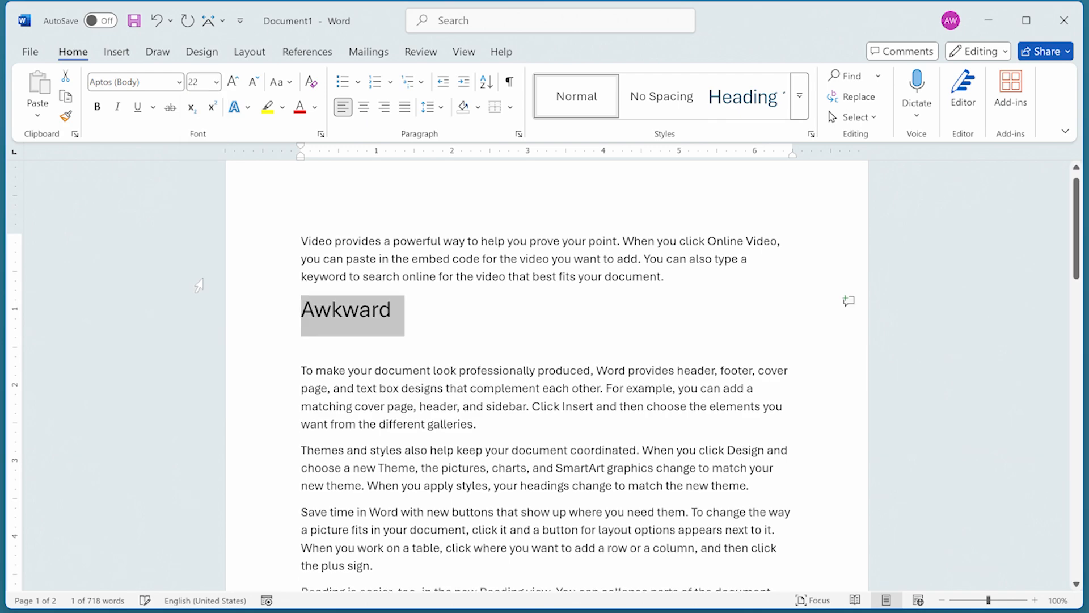
Step: Duplicate the "Awkward" line directly below itself
click(433, 317)
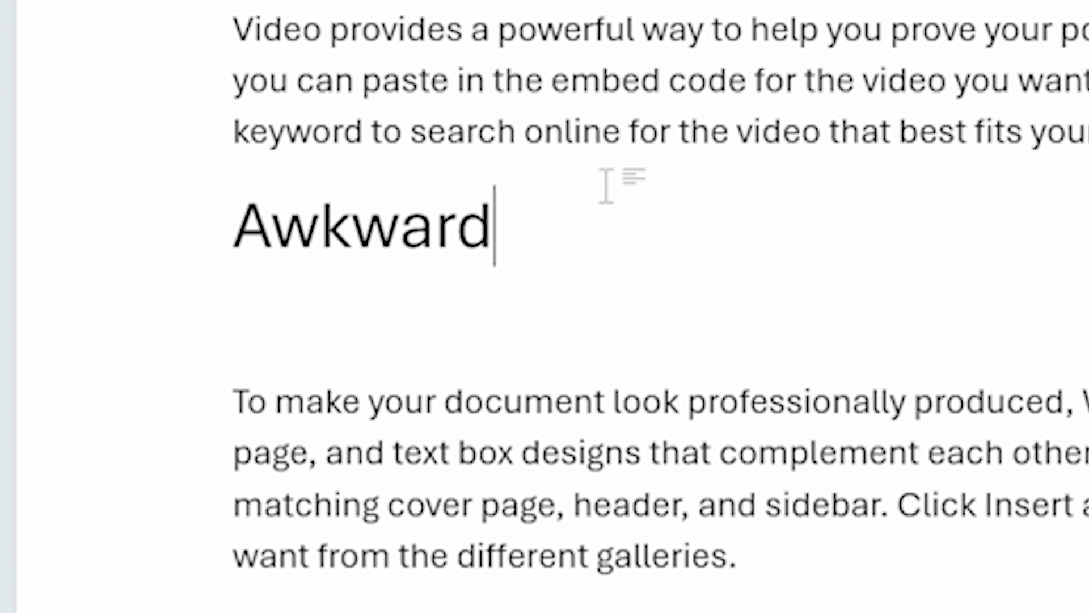
key(Home)
key(shift+Down)
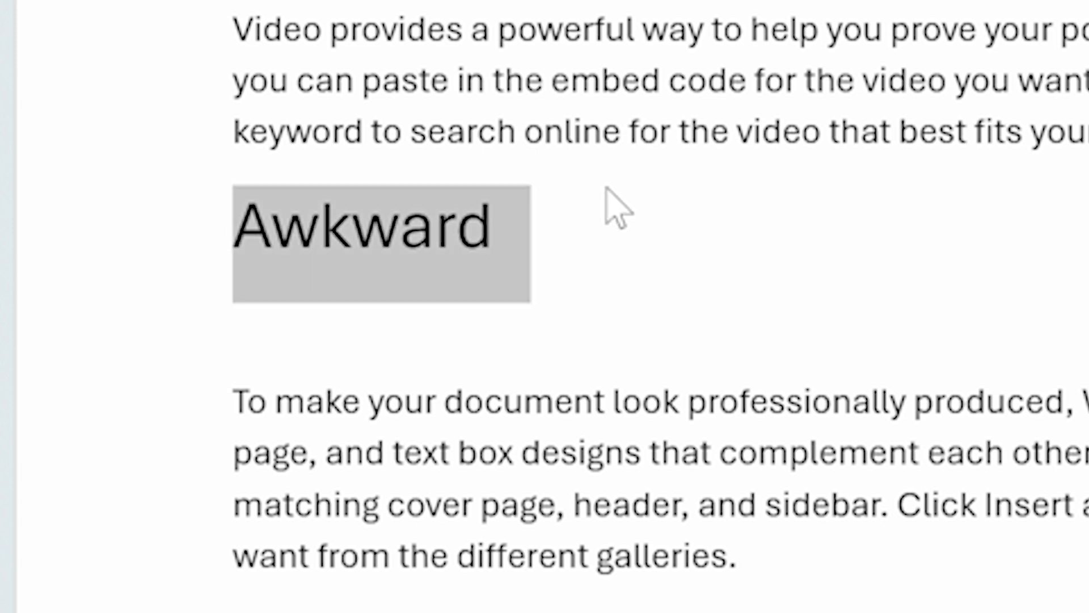
key(ctrl+c)
key(Right)
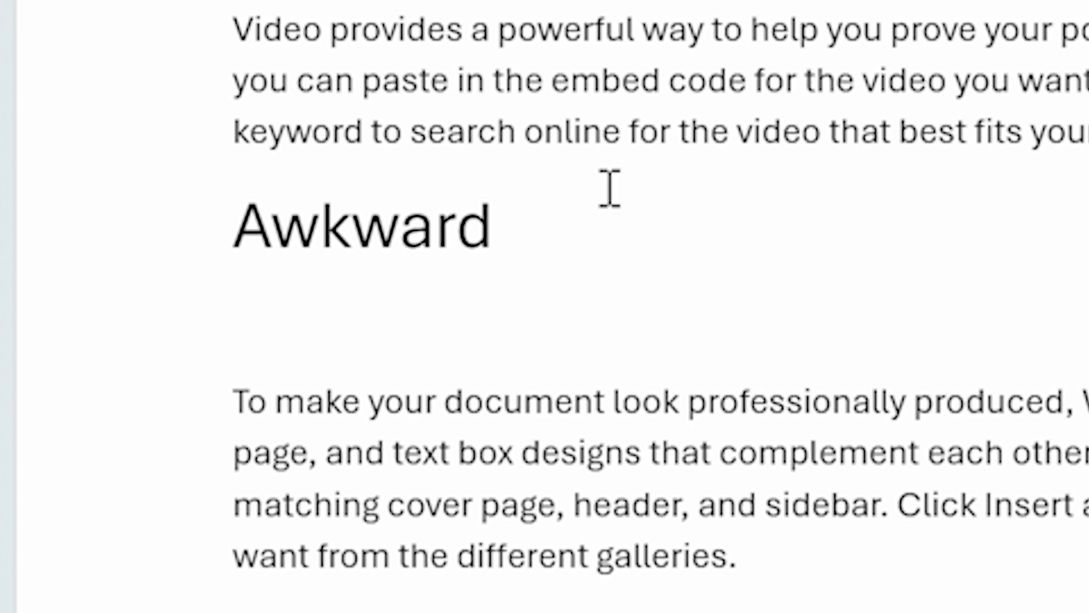
key(ctrl+v)
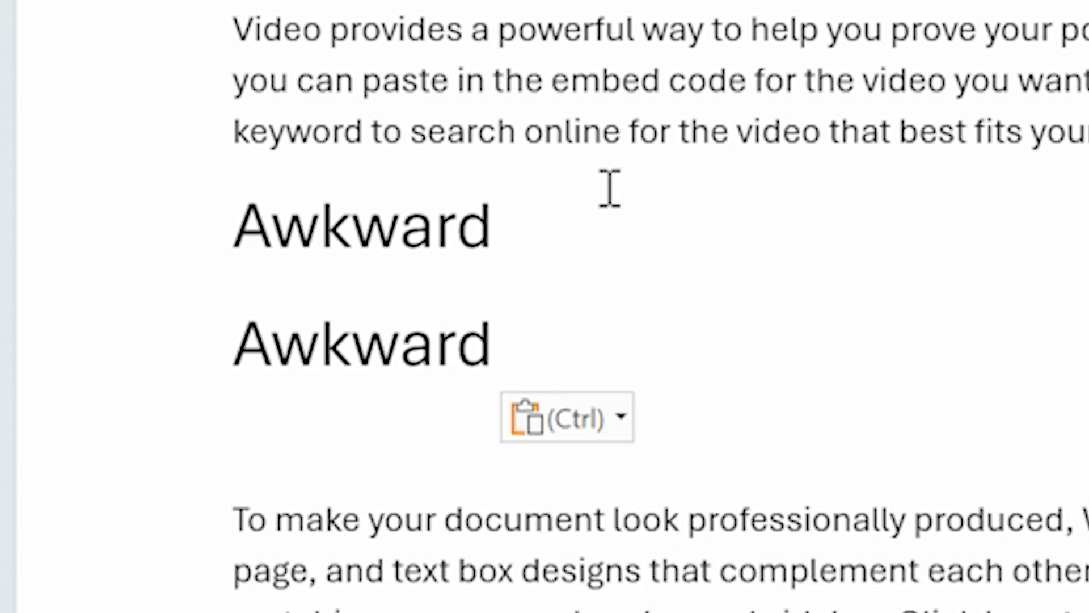
Step: Change the font of the second "Awkward" line to Century
key(Up)
key(shift+Down)
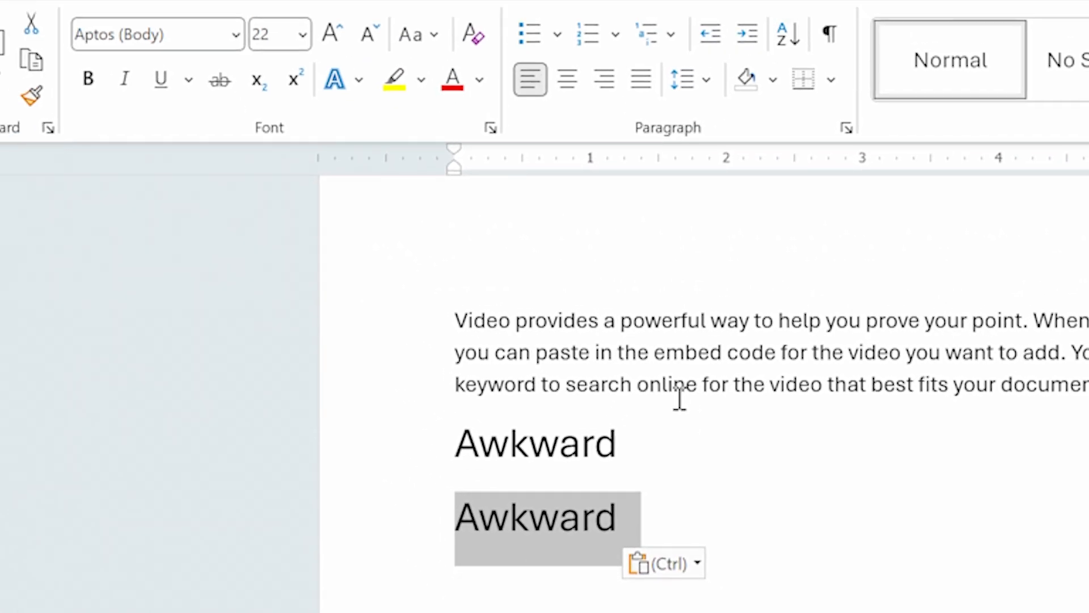
click(234, 38)
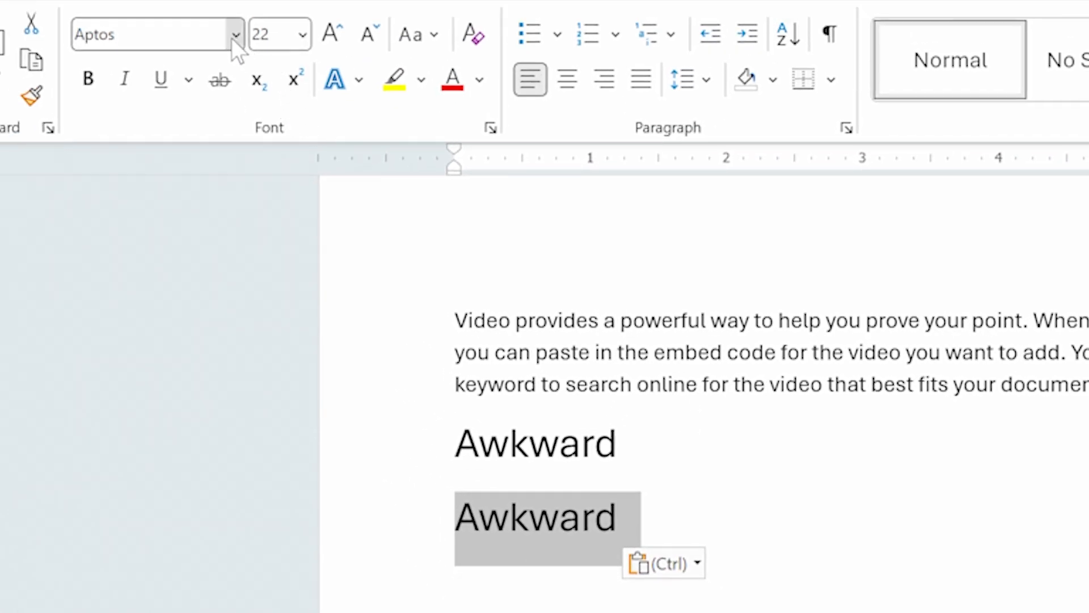
scroll(201, 590, down, 5)
scroll(198, 584, down, 20)
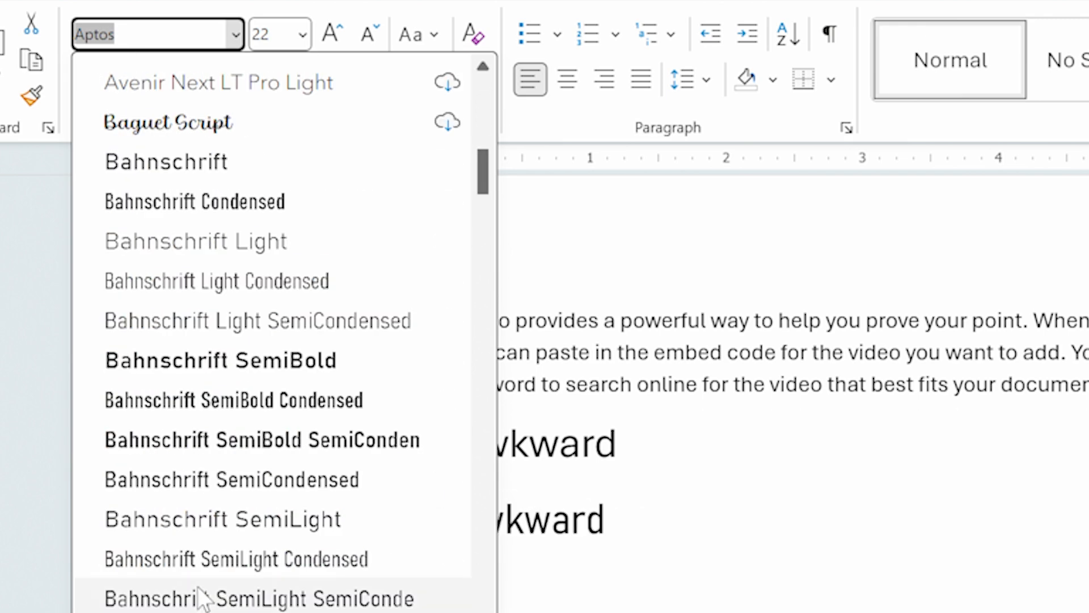
scroll(196, 582, down, 7)
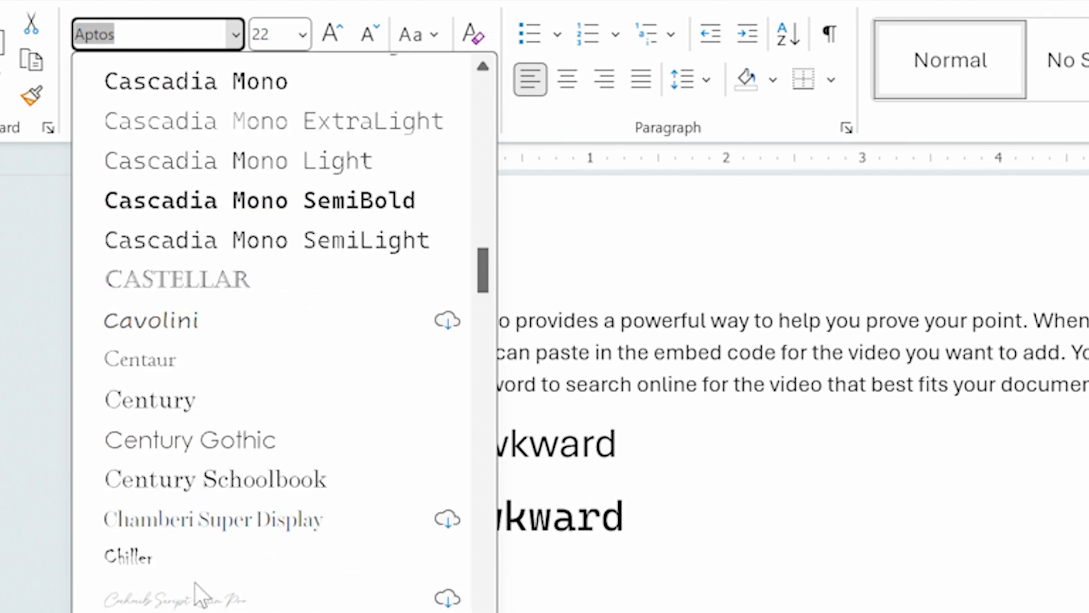
click(189, 278)
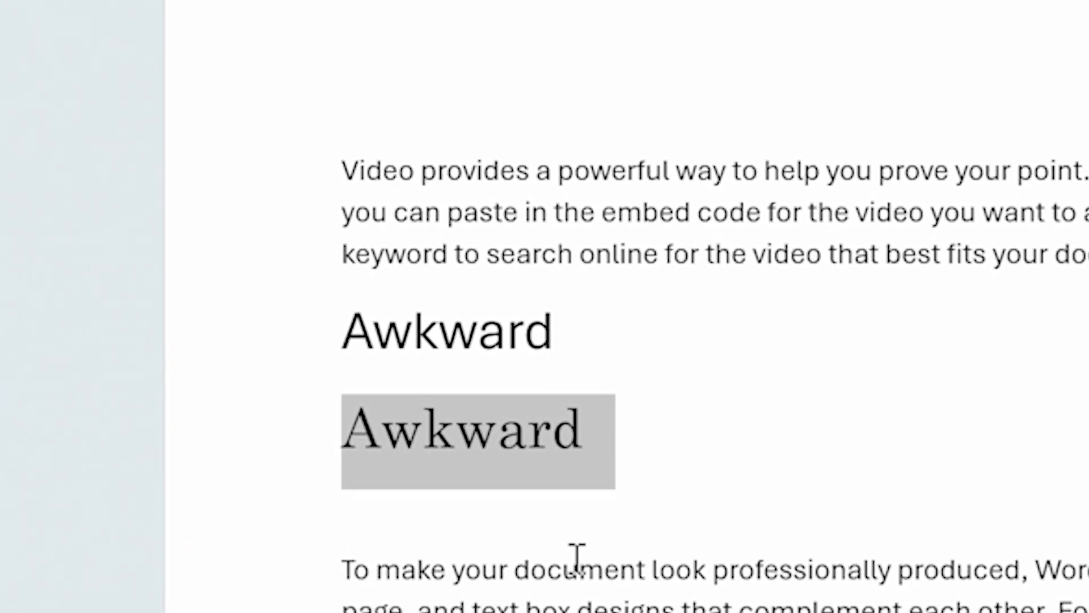
click(642, 318)
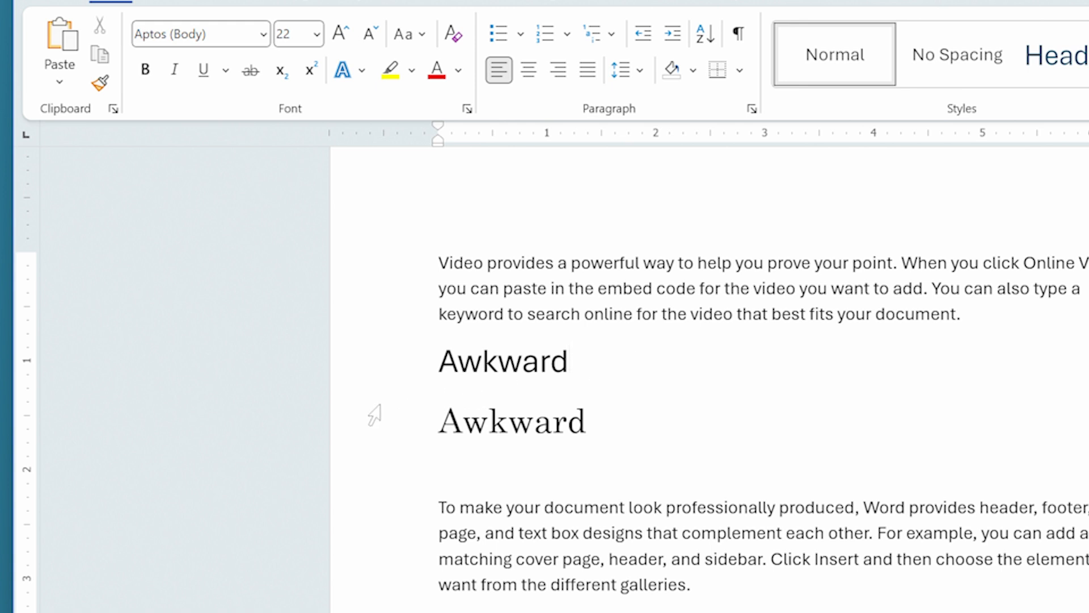
Step: Set kerning for the second "Awkward" line to apply to fonts of 24 points and above
click(389, 436)
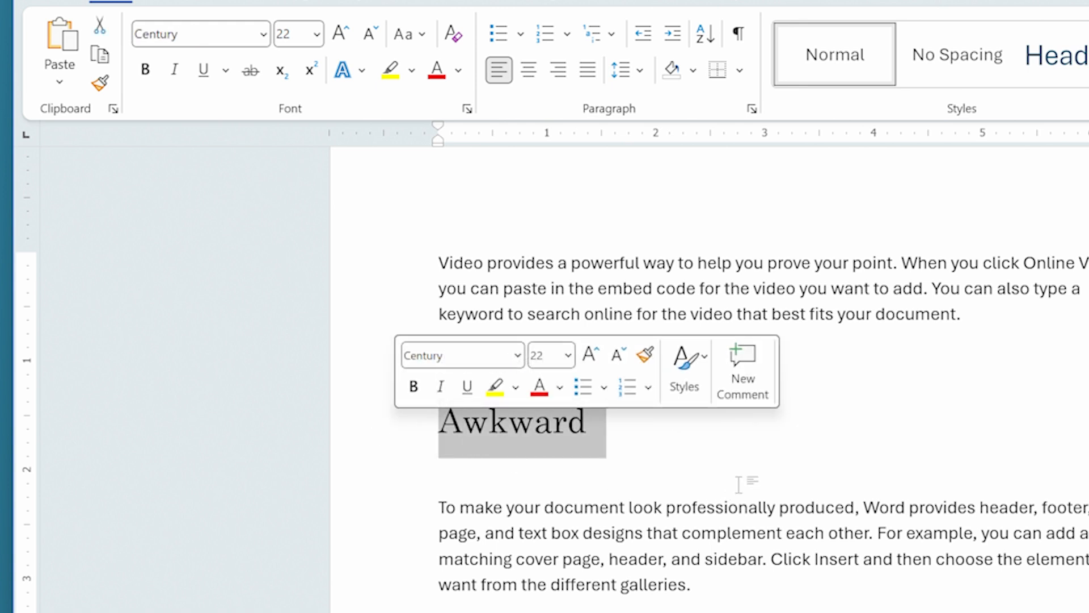
key(ctrl+d)
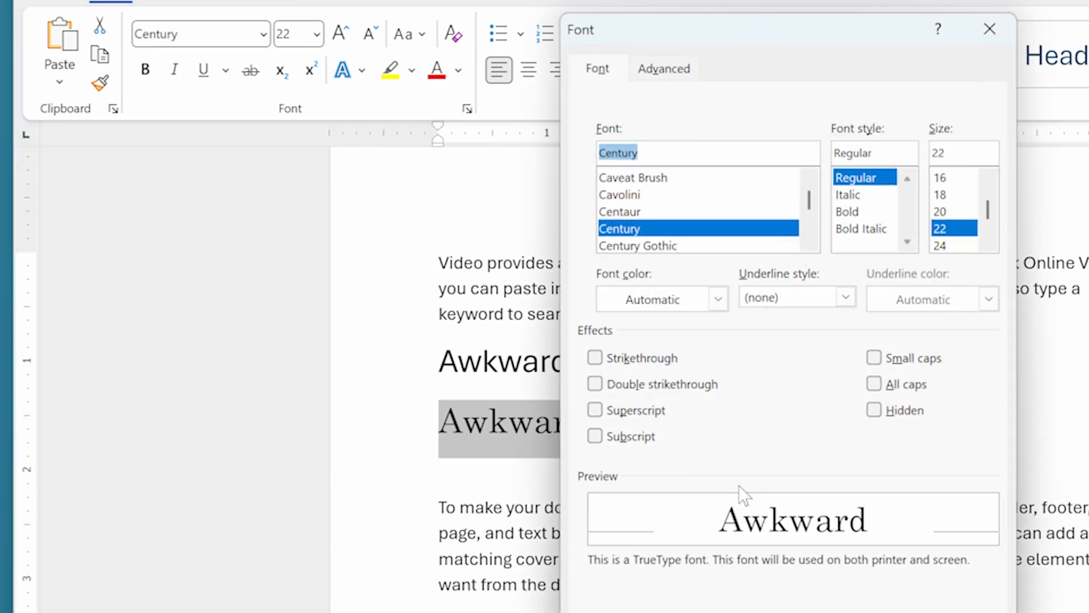
click(660, 69)
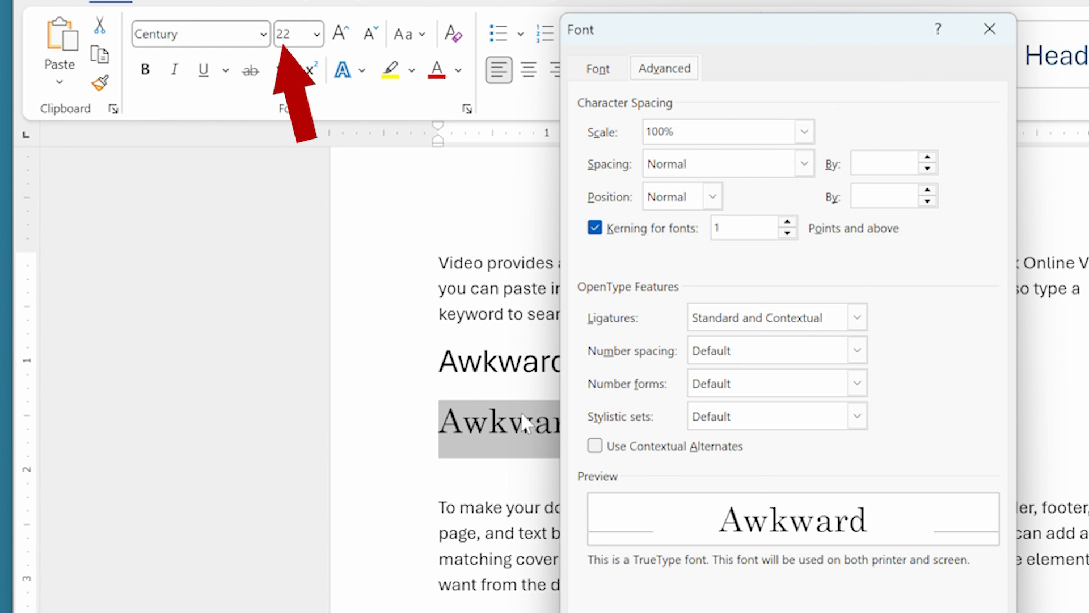
drag(730, 228, 709, 226)
text(4)
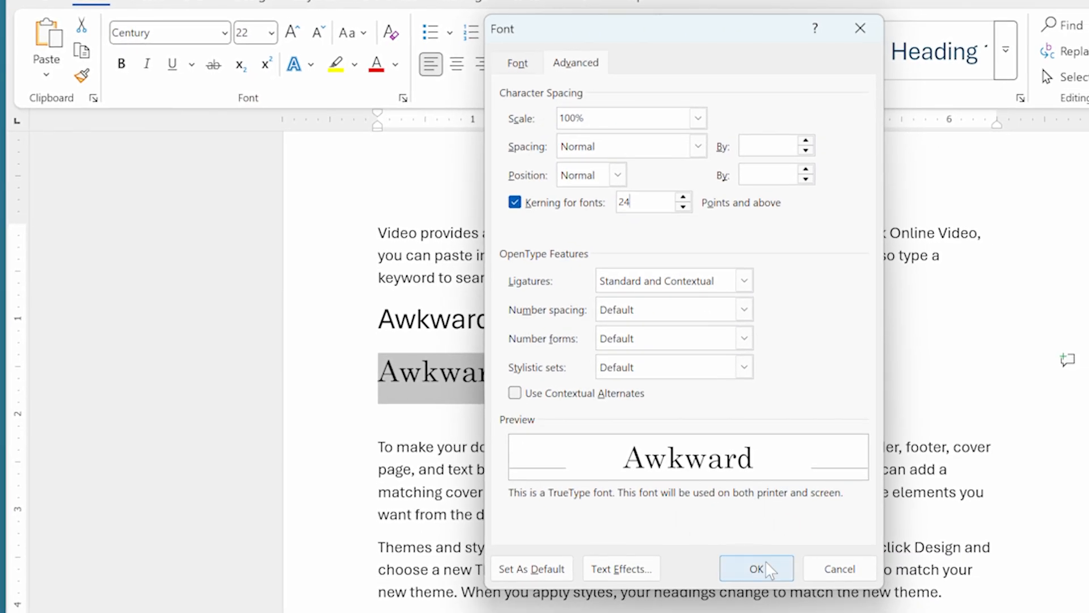
click(765, 562)
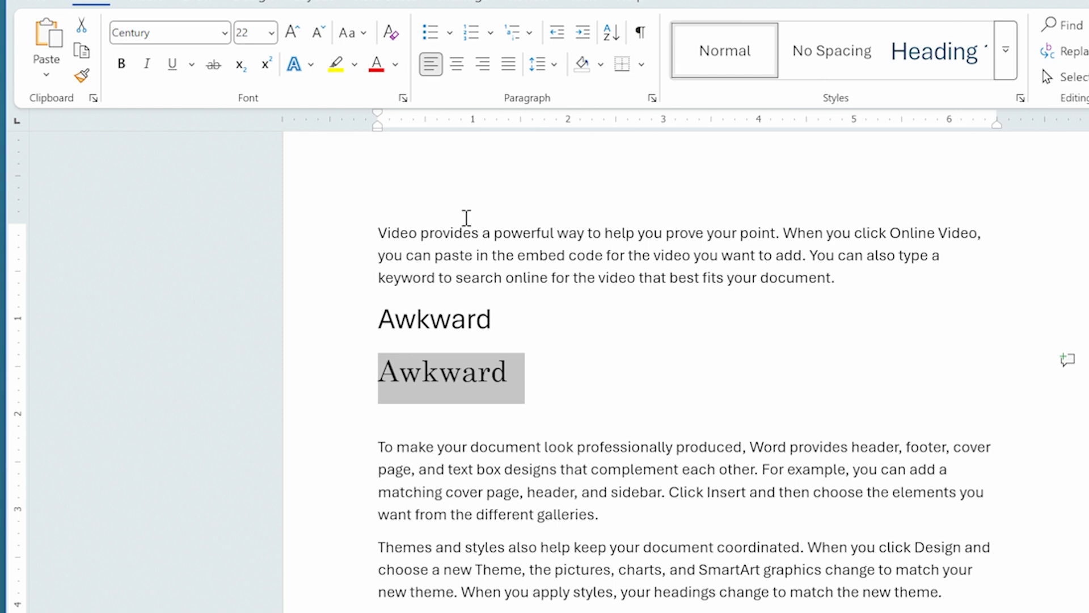
Step: Set kerning for the second "Awkward" line to apply to fonts of 1 point and above
key(ctrl+d)
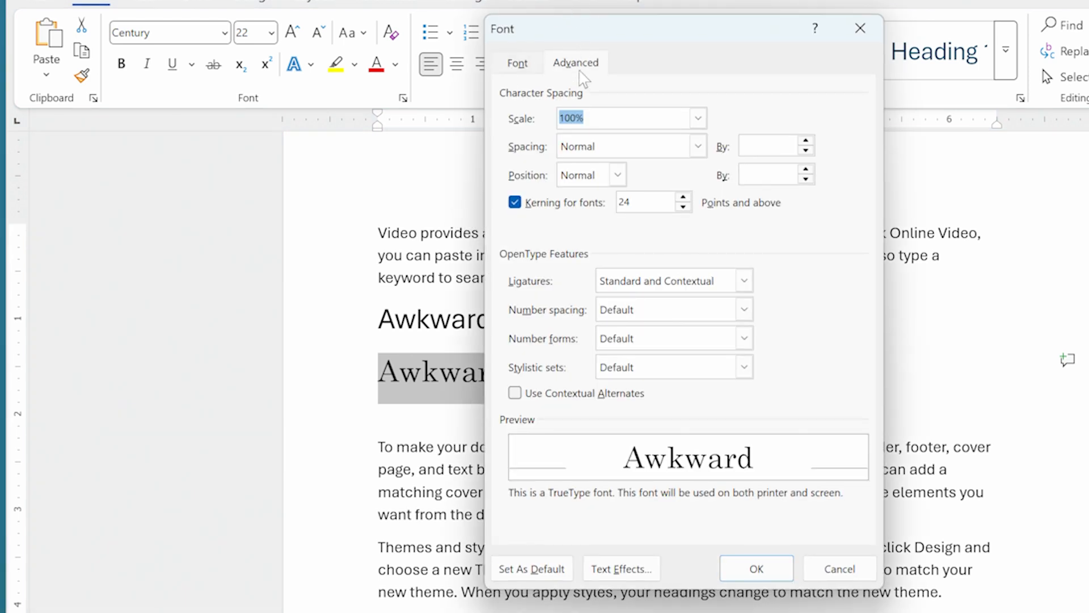
click(631, 202)
drag(631, 203, 592, 213)
text(1)
click(767, 568)
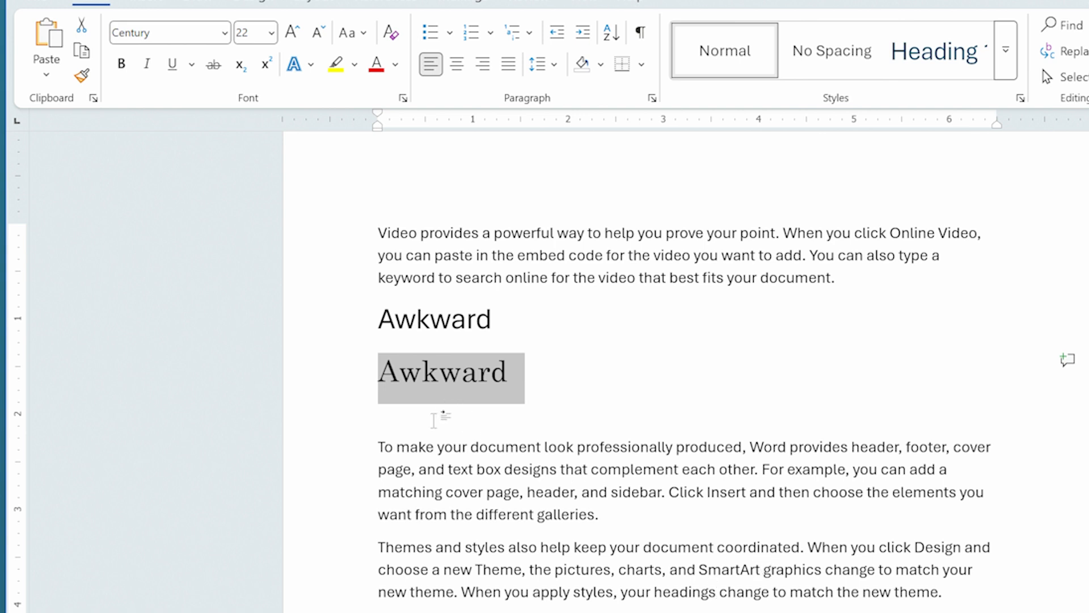
Step: Turn off kerning for fonts for the letters "Awk" in the second "Awkward" line
click(390, 369)
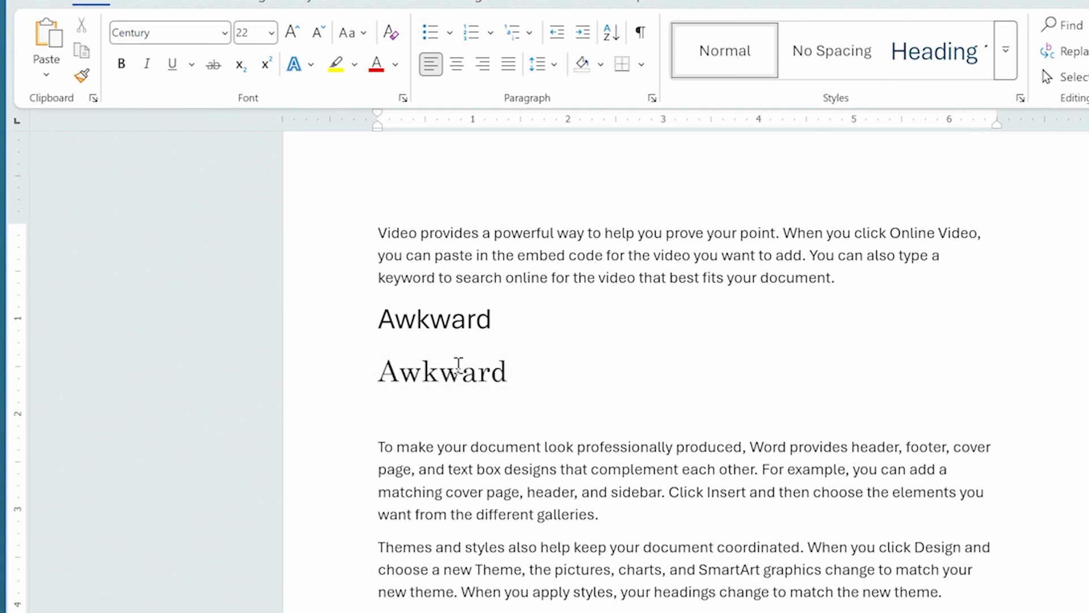
key(Left)
key(shift+Right)
key(shift+Right)
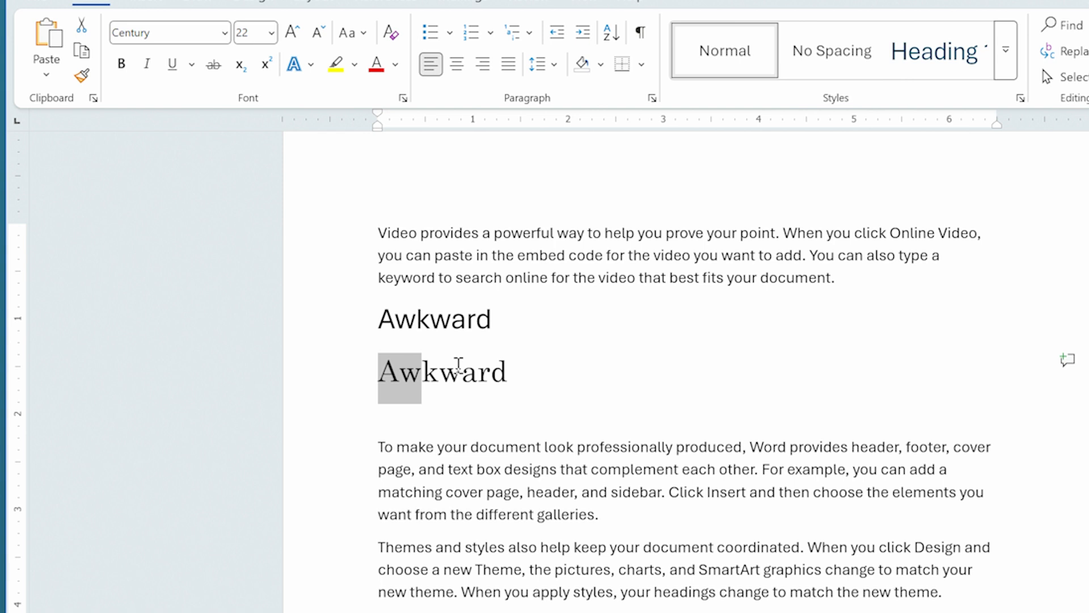
key(shift+Right)
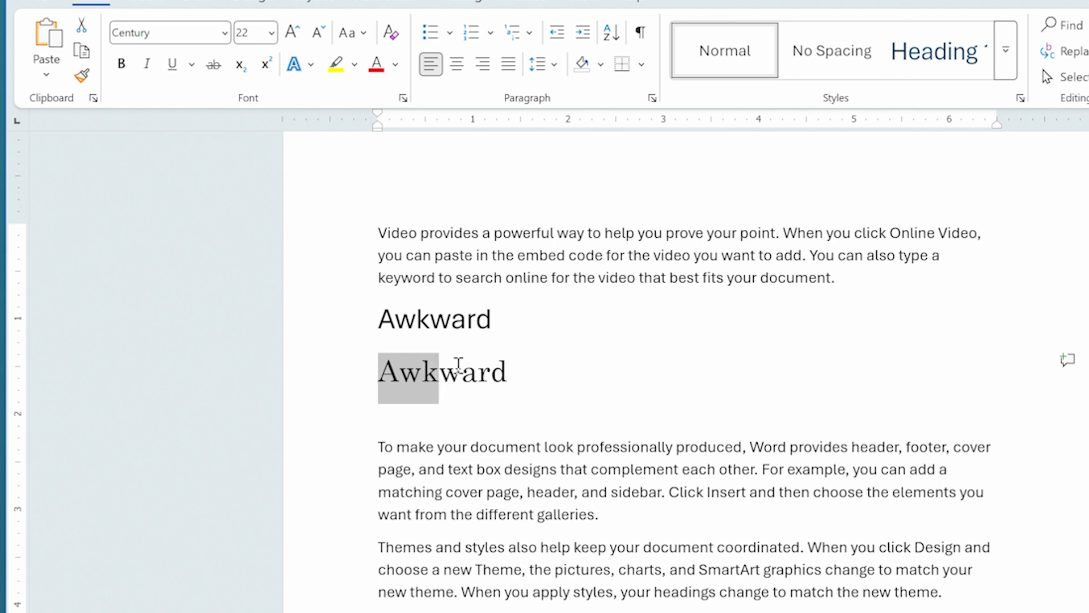
key(ctrl+d)
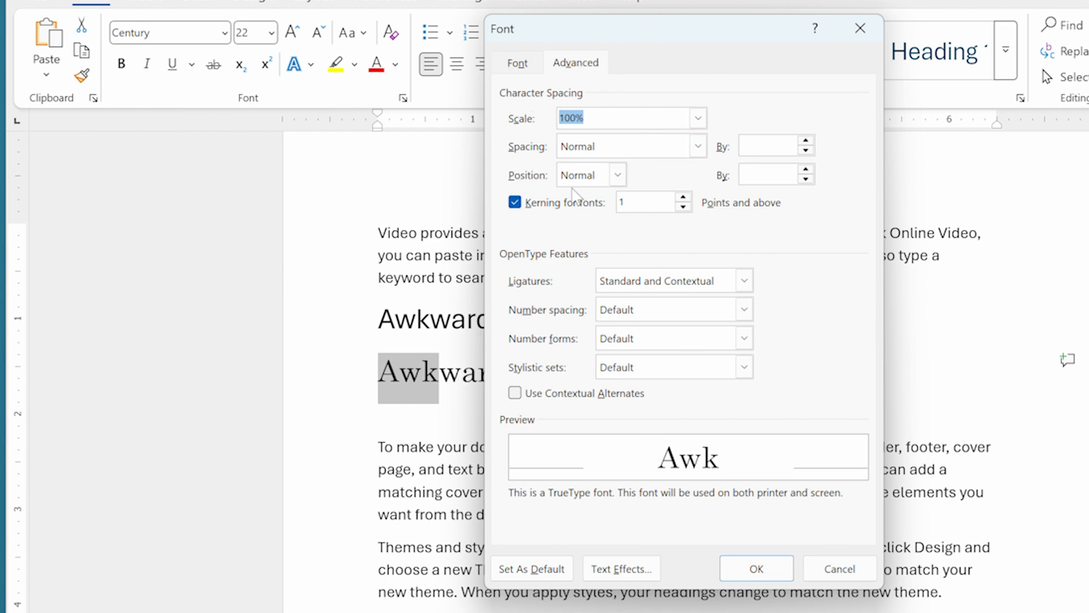
click(515, 203)
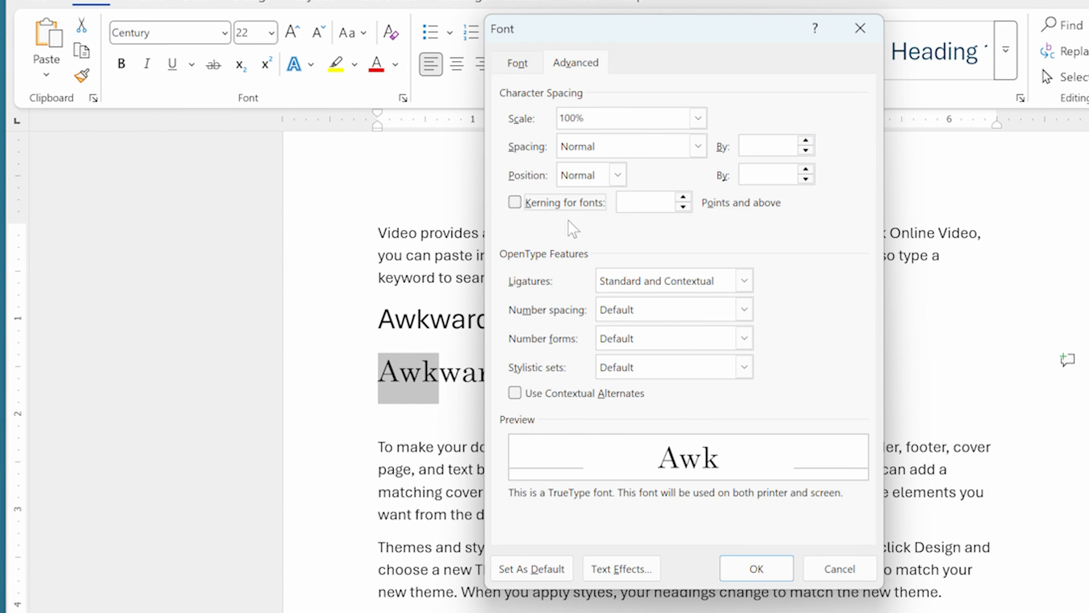
Step: Condense the character spacing of the selected letters "Awk" by 2 pt and apply the font settings
click(698, 147)
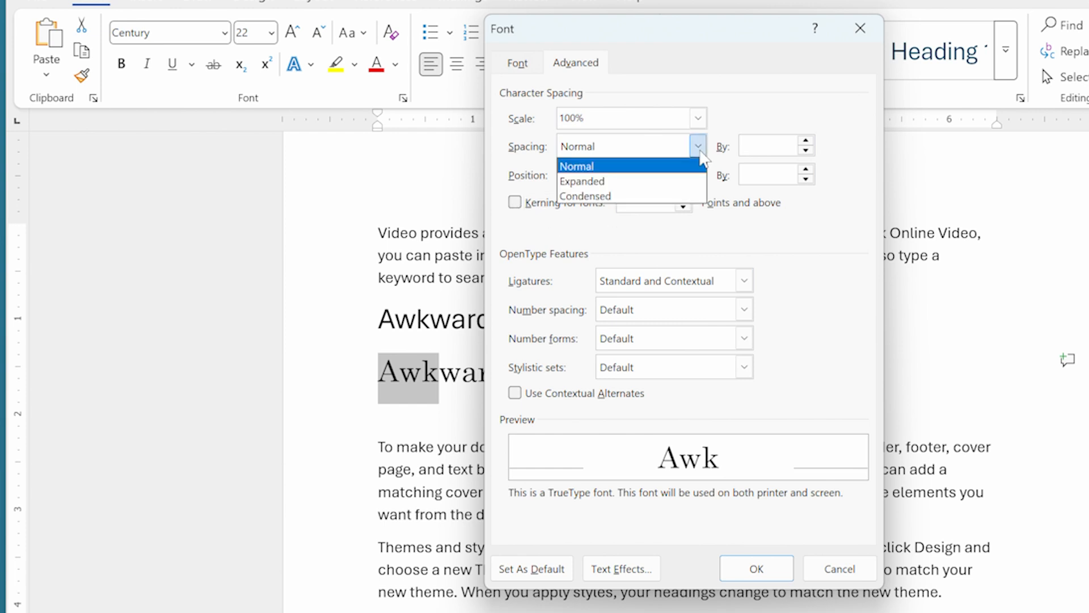
click(627, 196)
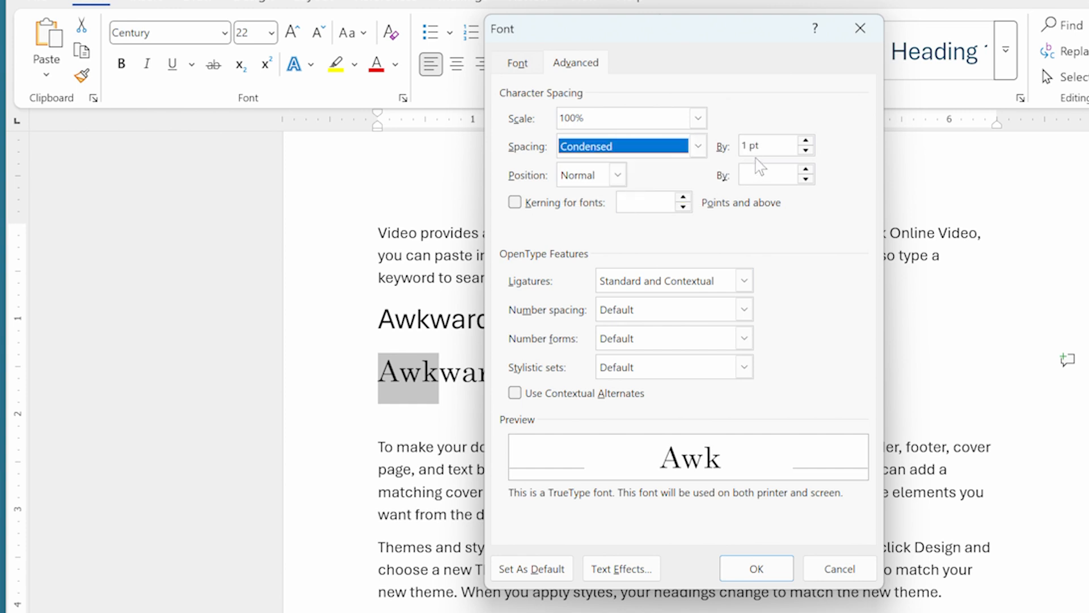
click(804, 143)
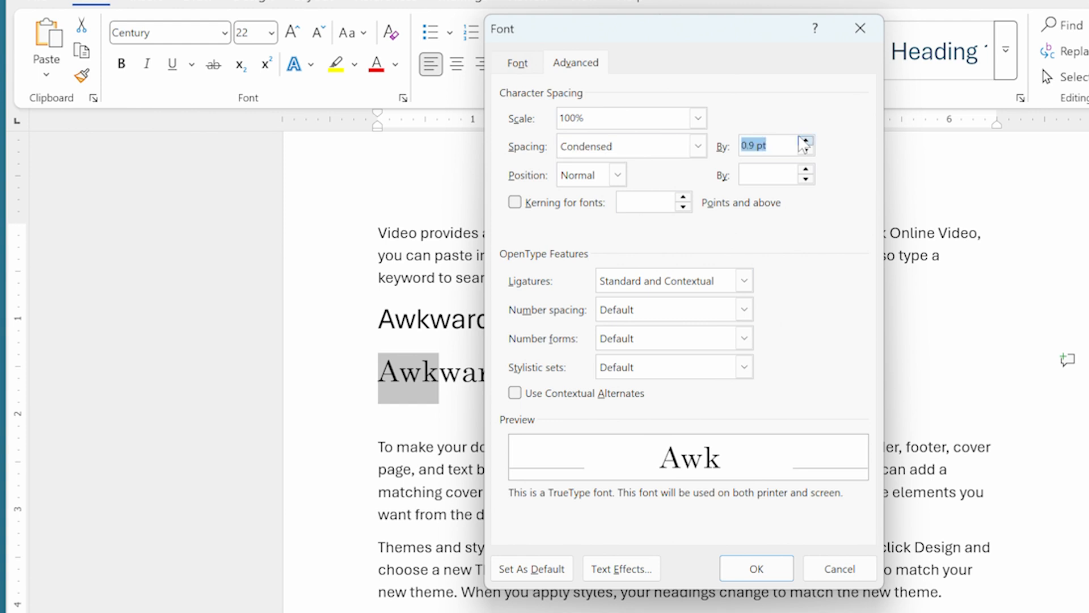
click(805, 150)
click(805, 151)
click(805, 151)
click(806, 151)
click(805, 151)
click(806, 151)
click(805, 151)
click(805, 150)
click(805, 151)
click(806, 151)
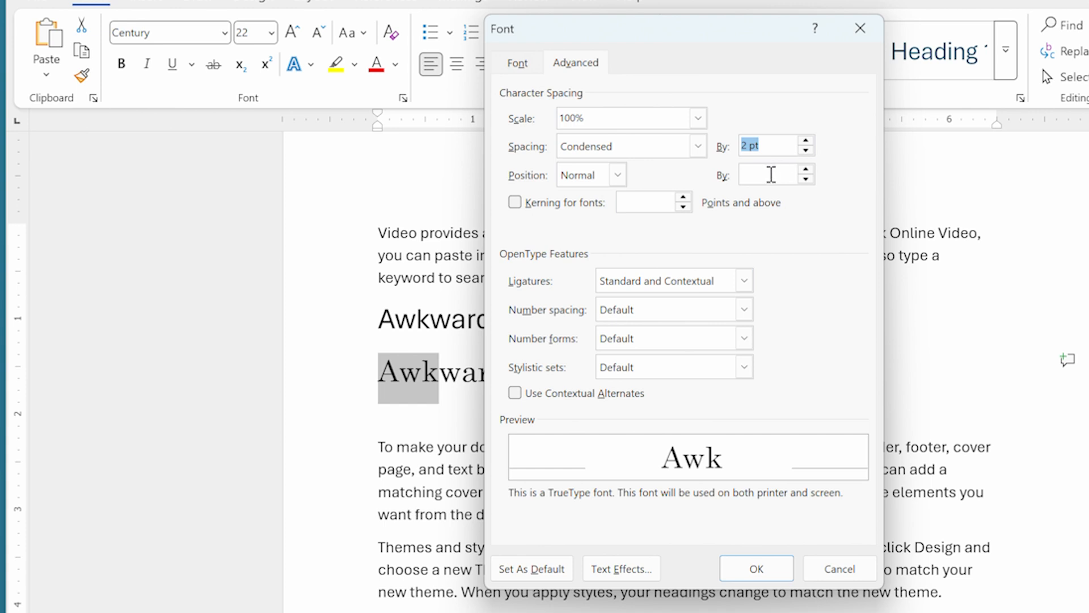
click(755, 570)
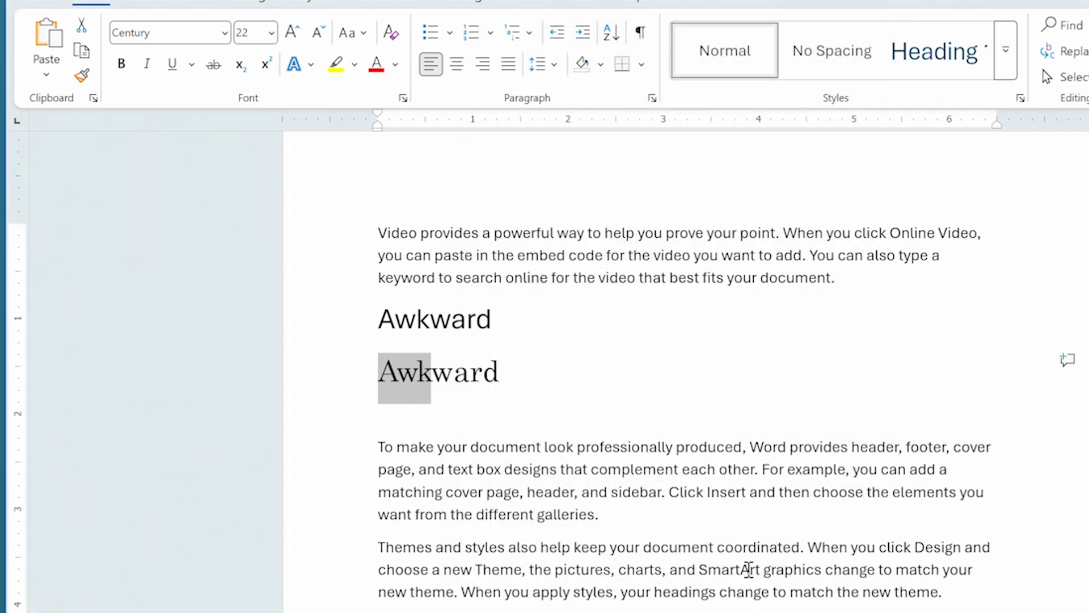